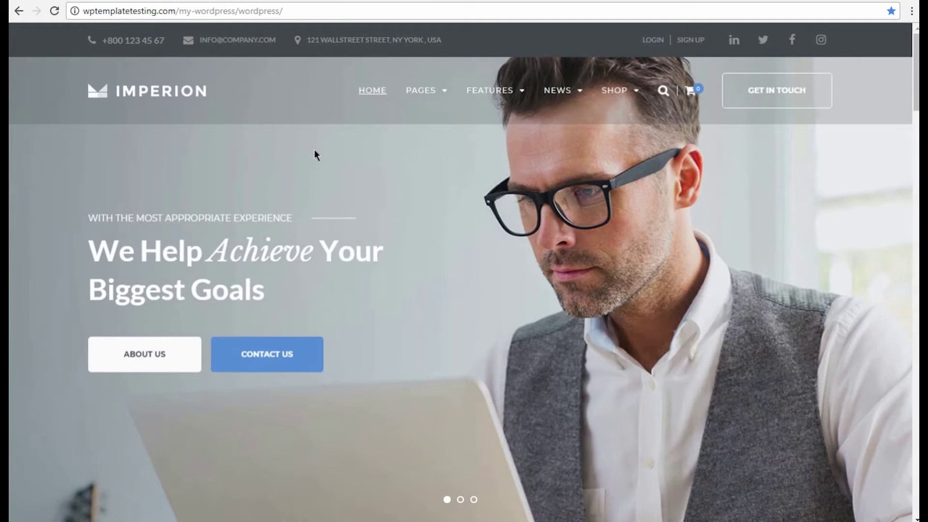
Load the site's wp-admin login page by adding wp-admin to the address.
{"action": "left_click", "coordinate": [285, 11]}
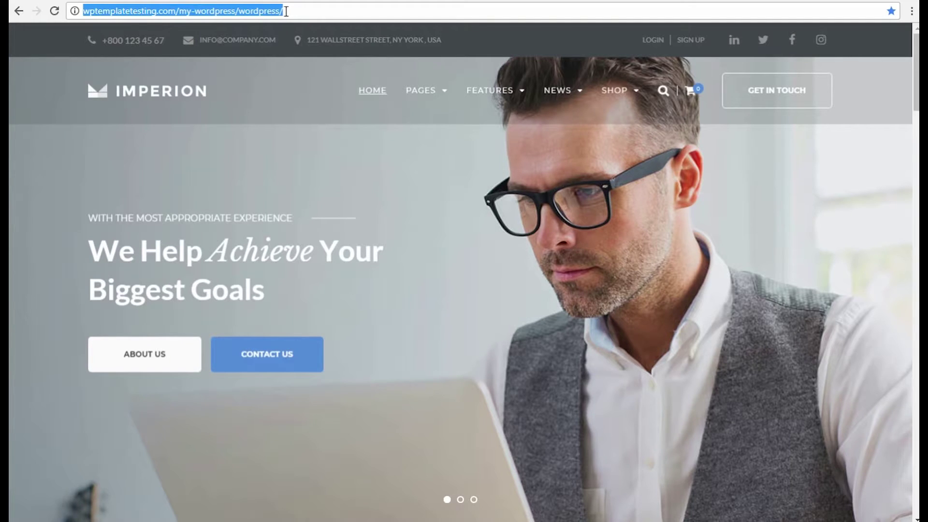
{"action": "left_click", "coordinate": [285, 11]}
{"action": "type", "text": "wp-admin"}
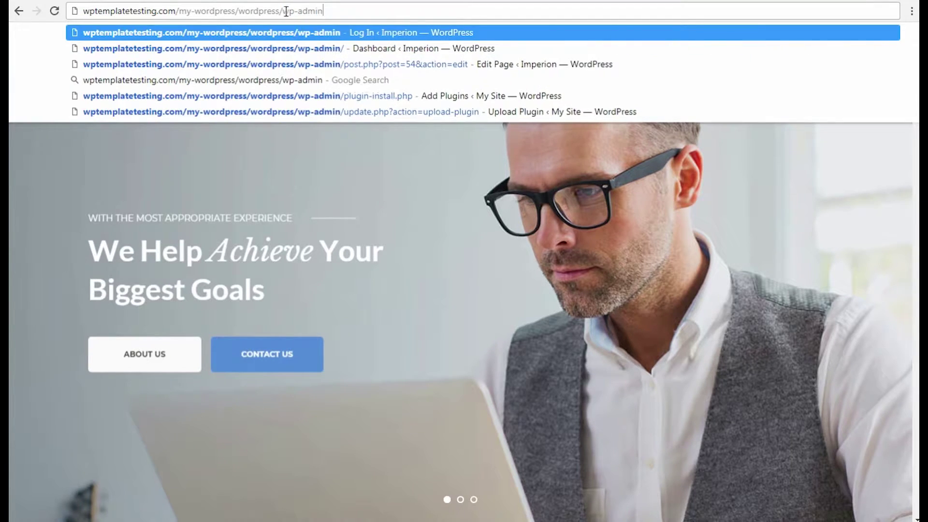
{"action": "key", "text": "Return"}
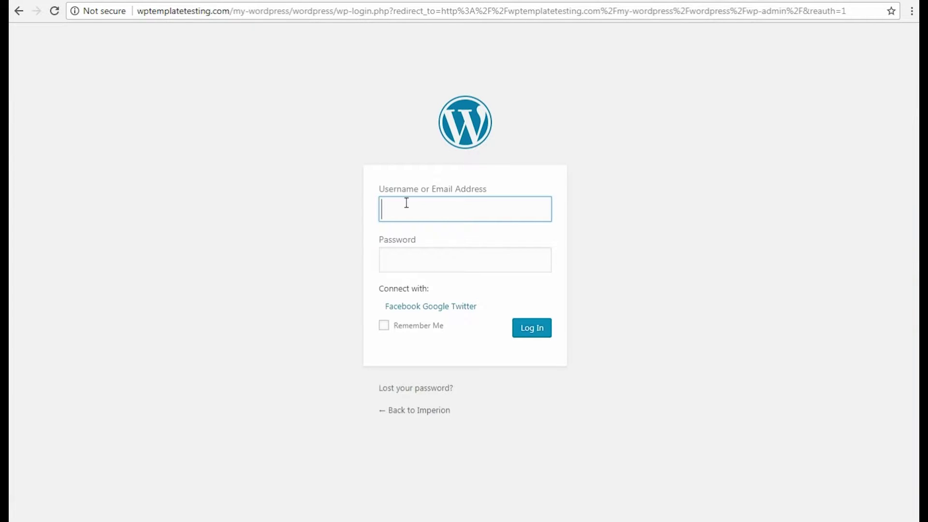
Fill in the admin username and the account password on the login form.
{"action": "type", "text": "admin"}
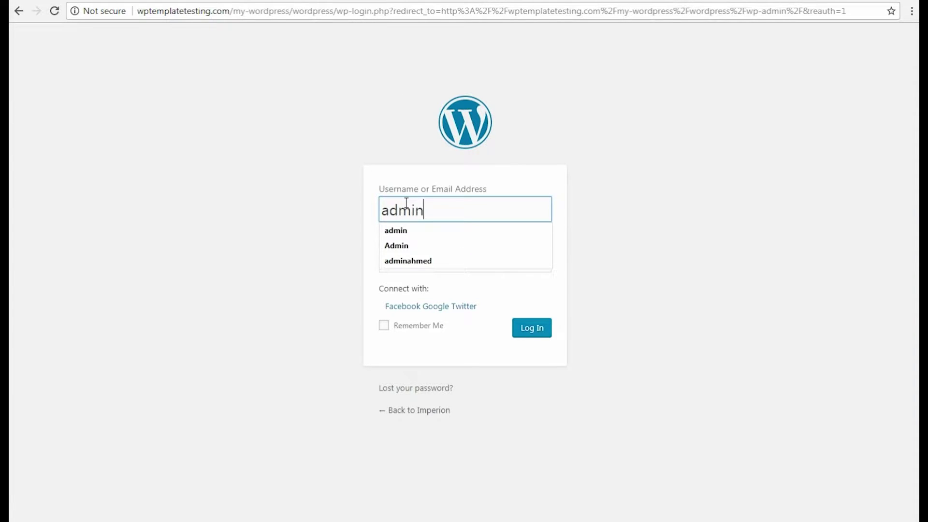
{"action": "key", "text": "Escape"}
{"action": "left_click", "coordinate": [439, 255]}
{"action": "key", "text": "ctrl+v"}
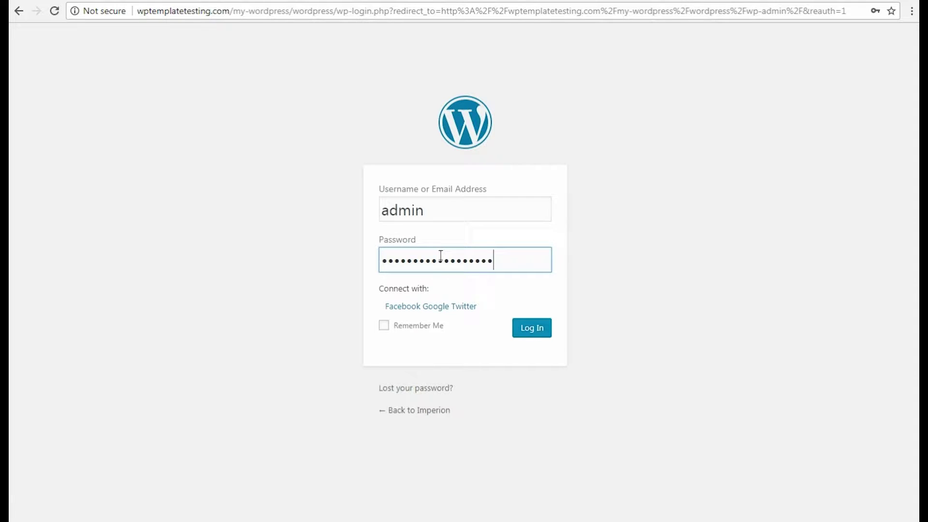
Log in, open the All Pages list from the Pages menu, and scroll down to Home.
{"action": "left_click", "coordinate": [524, 331]}
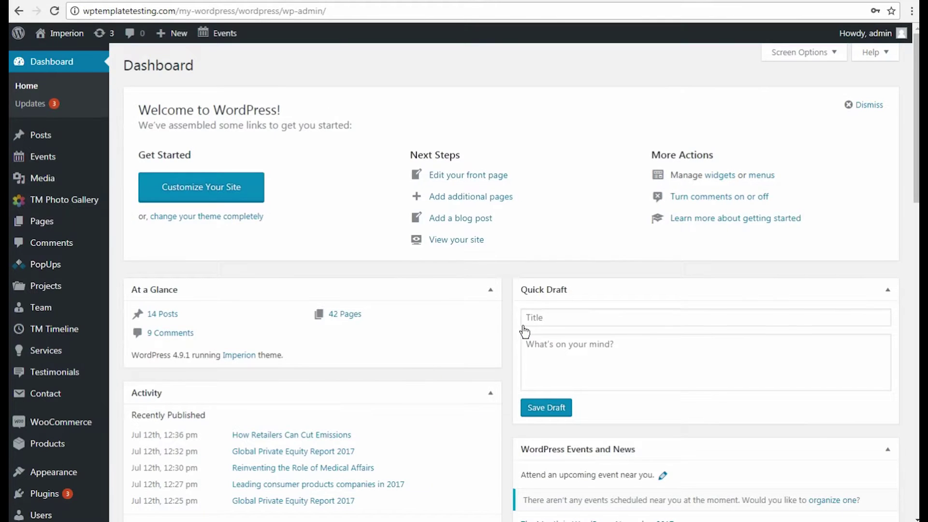
{"action": "mouse_move", "coordinate": [54, 224]}
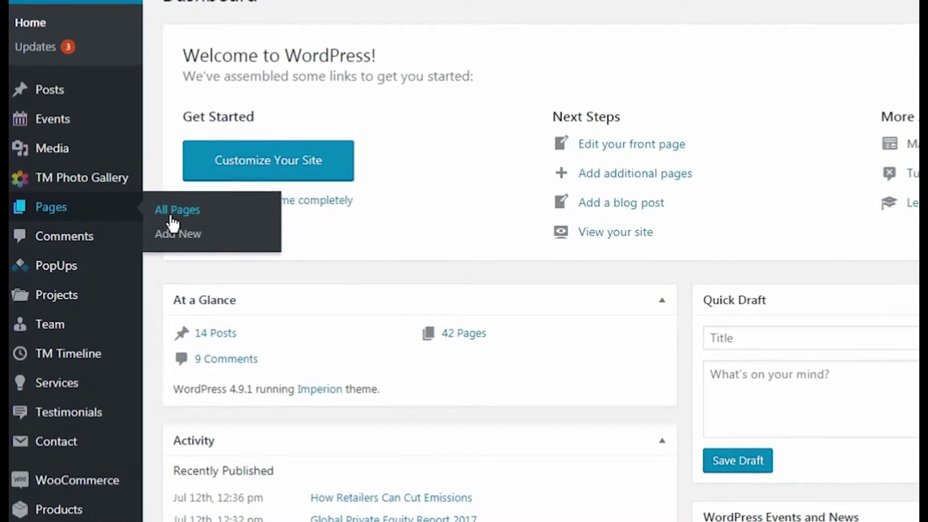
{"action": "left_click", "coordinate": [176, 213]}
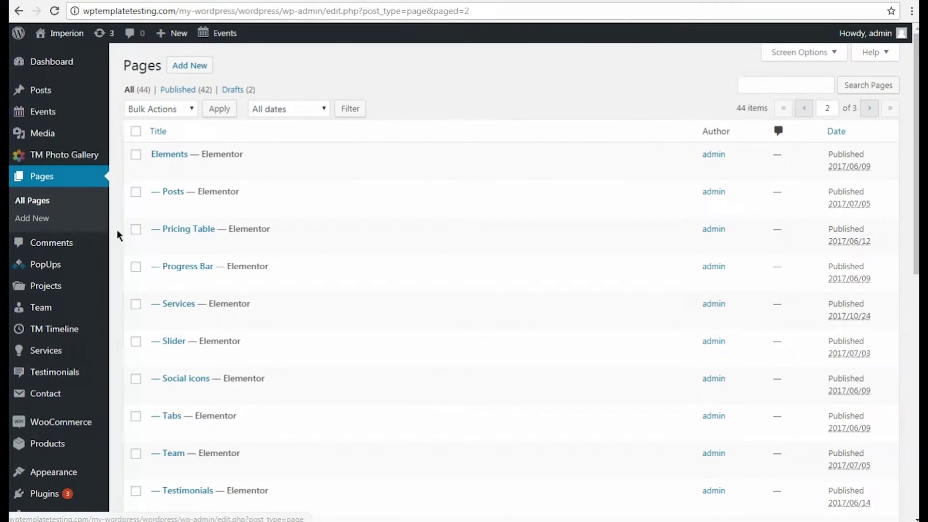
{"action": "scroll", "coordinate": [117, 230], "scroll_direction": "down", "scroll_amount": 4}
{"action": "scroll", "coordinate": [117, 230], "scroll_direction": "down", "scroll_amount": 1}
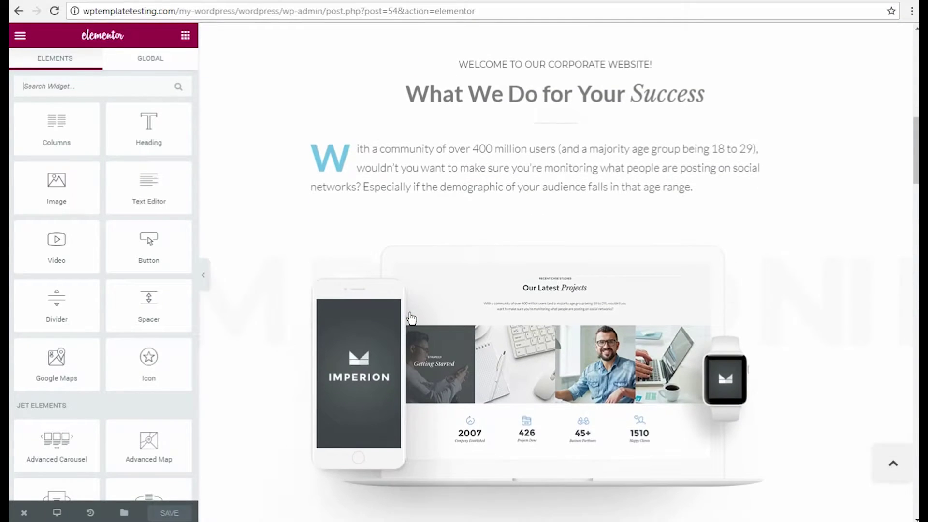
Set the 'What We Do for Your Success' heading text colour to #6ec1e4.
{"action": "left_click", "coordinate": [793, 90]}
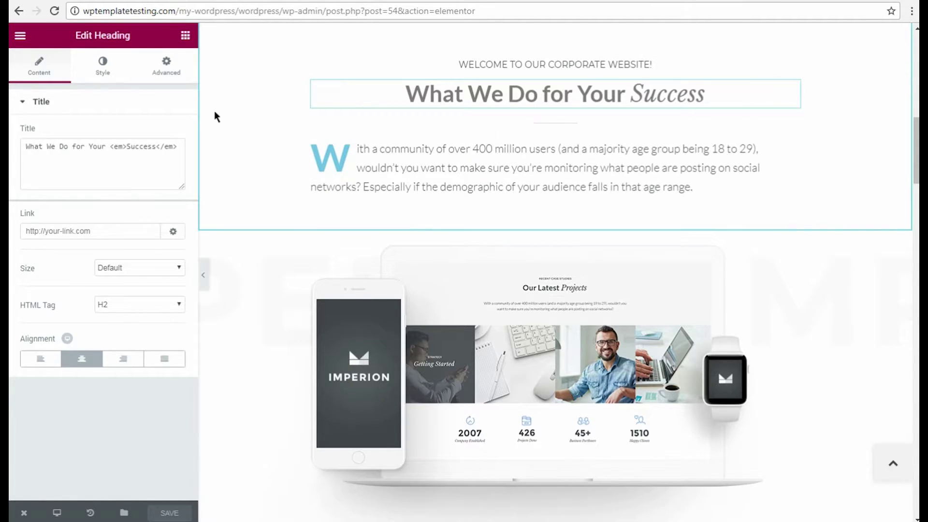
{"action": "left_click", "coordinate": [103, 68]}
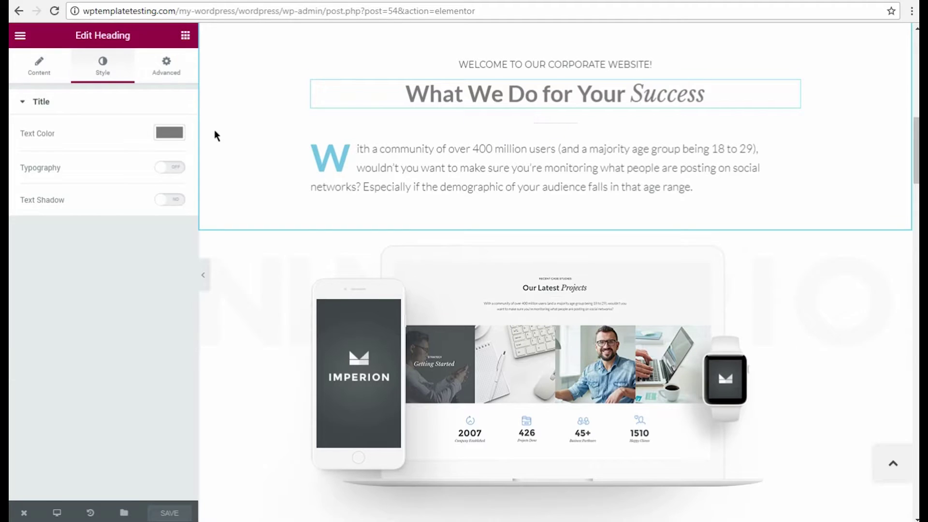
{"action": "left_click", "coordinate": [169, 133]}
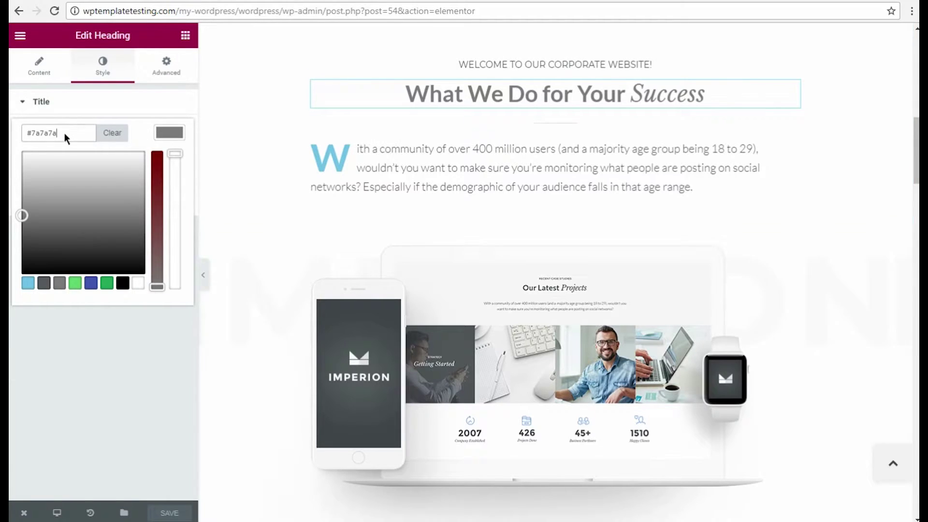
{"action": "type", "text": "#6ec1e4"}
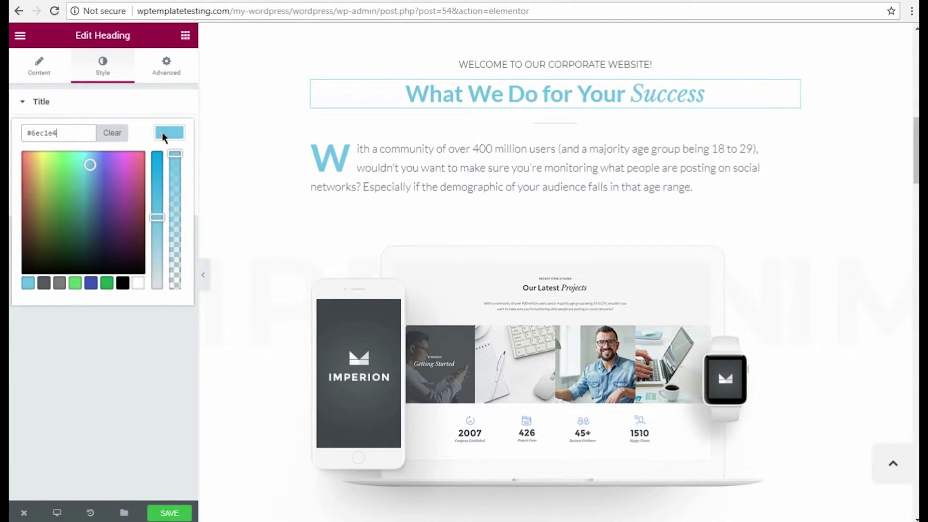
{"action": "left_click", "coordinate": [162, 132]}
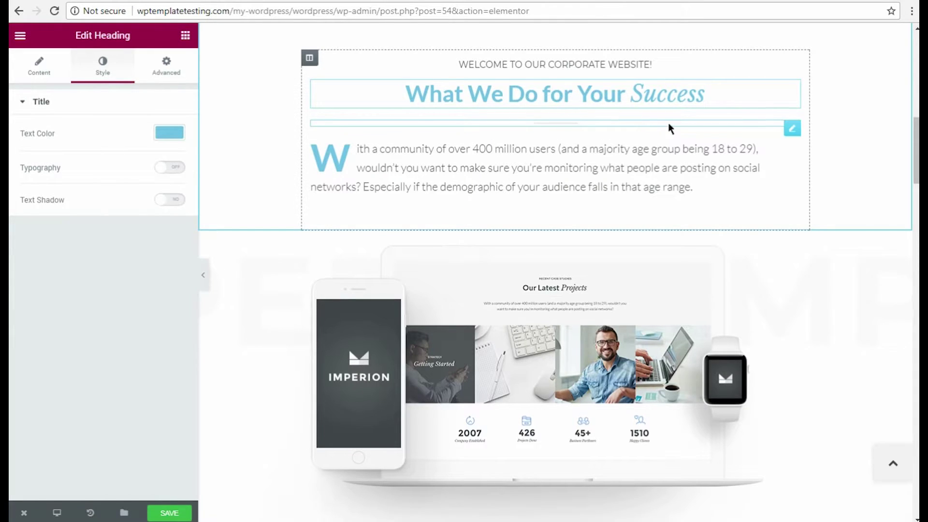
Turn on the heading's text shadow with a pale translucent shadow colour.
{"action": "left_click", "coordinate": [183, 200]}
{"action": "left_click", "coordinate": [169, 235]}
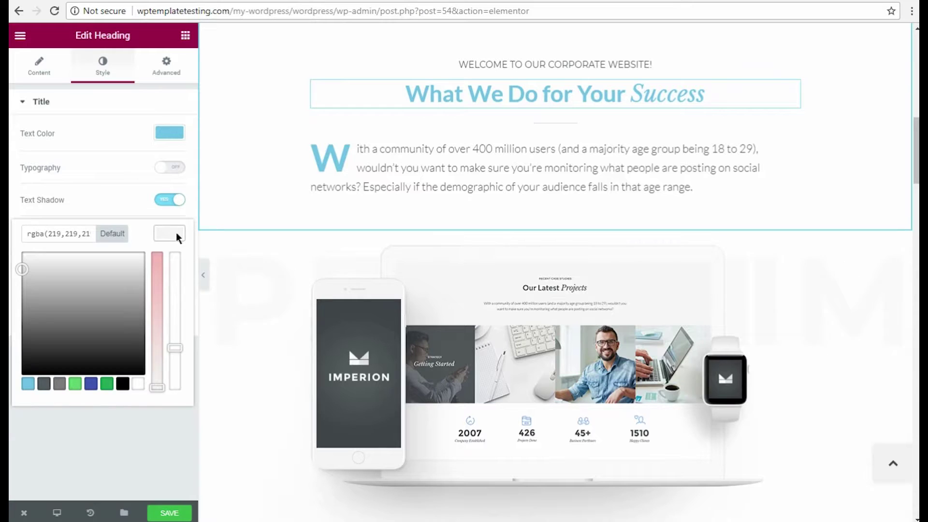
{"action": "left_click_drag", "start_coordinate": [26, 235], "coordinate": [120, 237]}
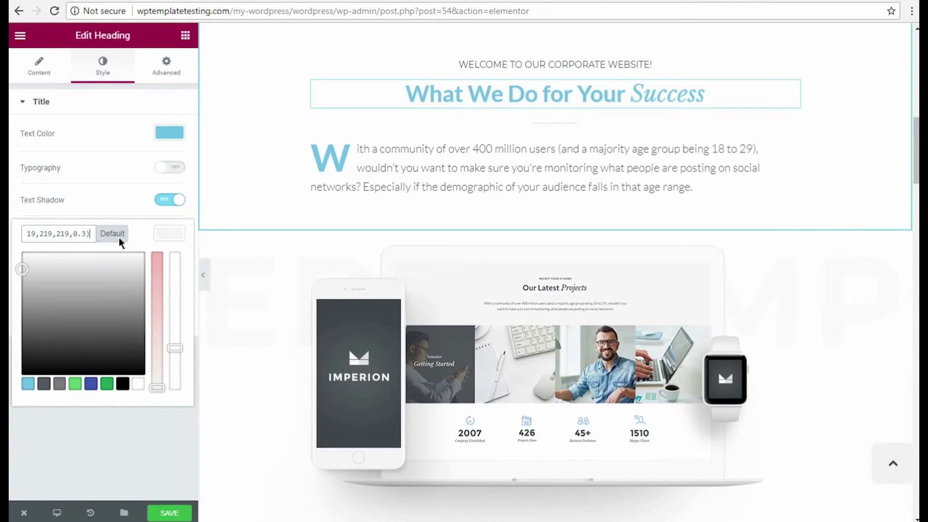
{"action": "left_click", "coordinate": [29, 269]}
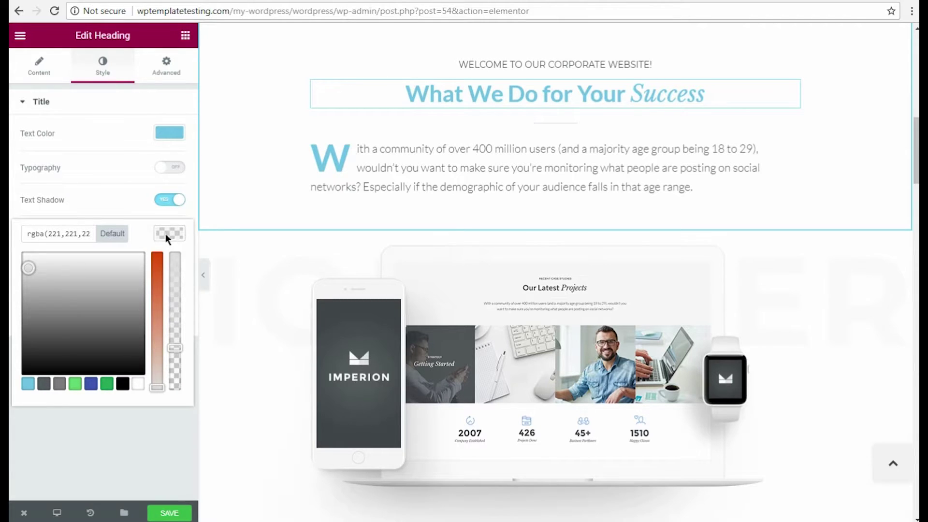
{"action": "left_click", "coordinate": [166, 233]}
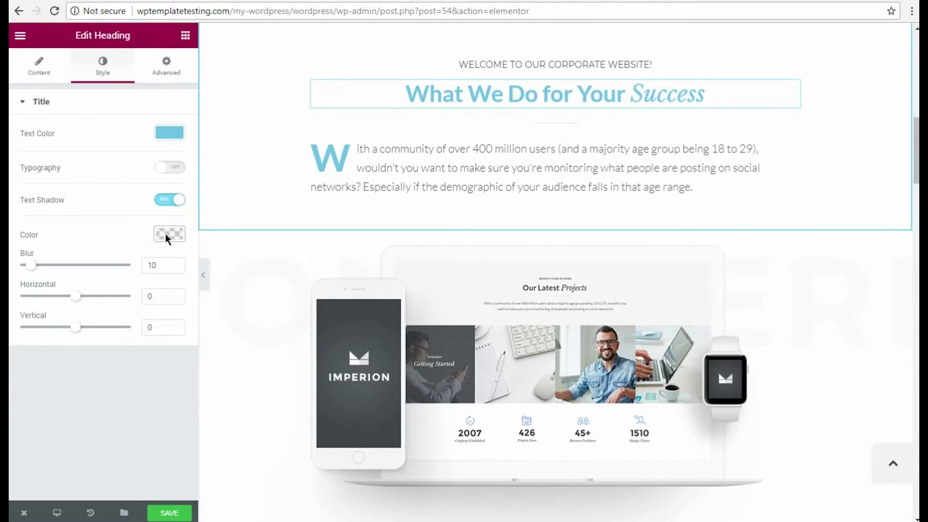
Set the heading's entrance animation to Fade In Up.
{"action": "left_click", "coordinate": [166, 72]}
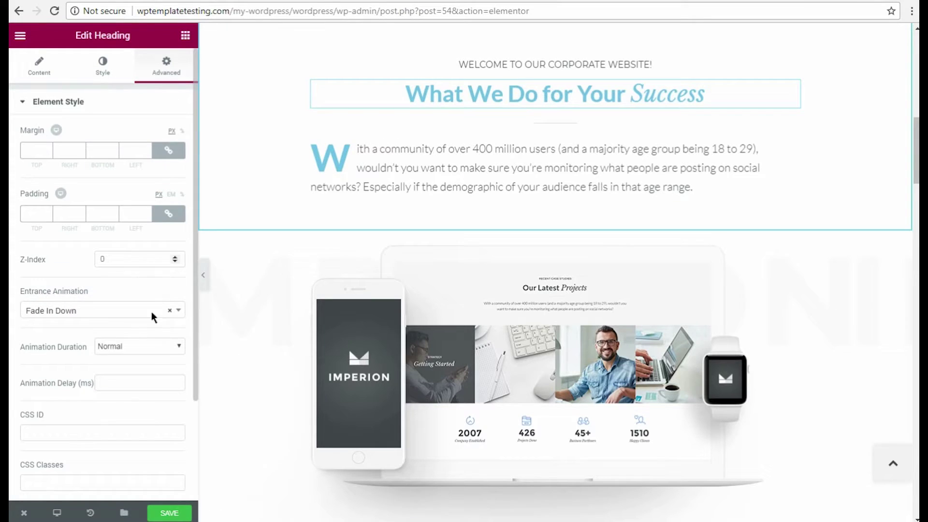
{"action": "left_click", "coordinate": [169, 311]}
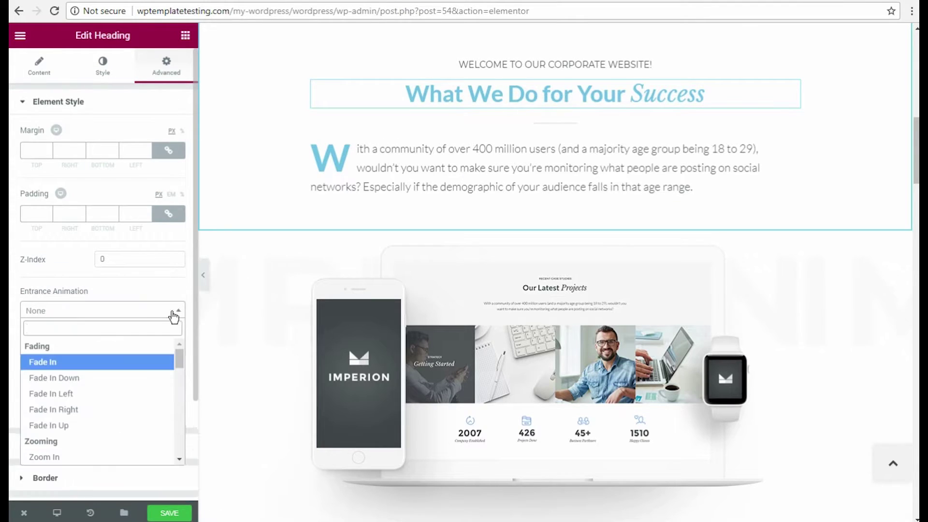
{"action": "left_click", "coordinate": [126, 432]}
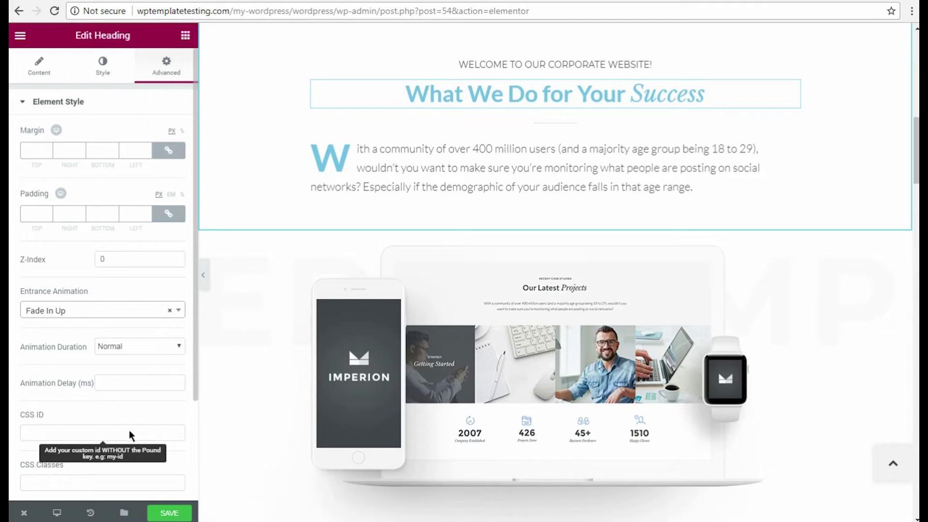
{"action": "scroll", "coordinate": [204, 139], "scroll_direction": "down", "scroll_amount": 9}
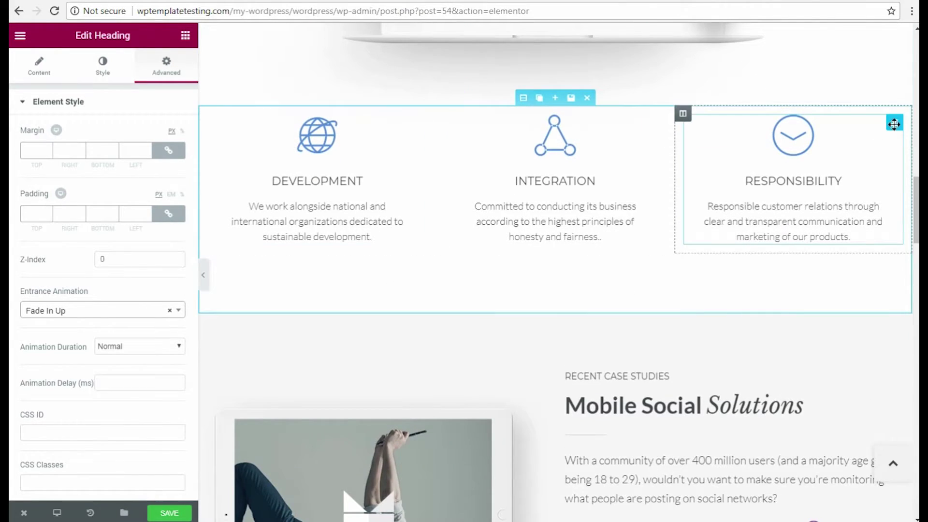
Give the Responsibility icon box the fa-flag icon.
{"action": "left_click", "coordinate": [895, 124]}
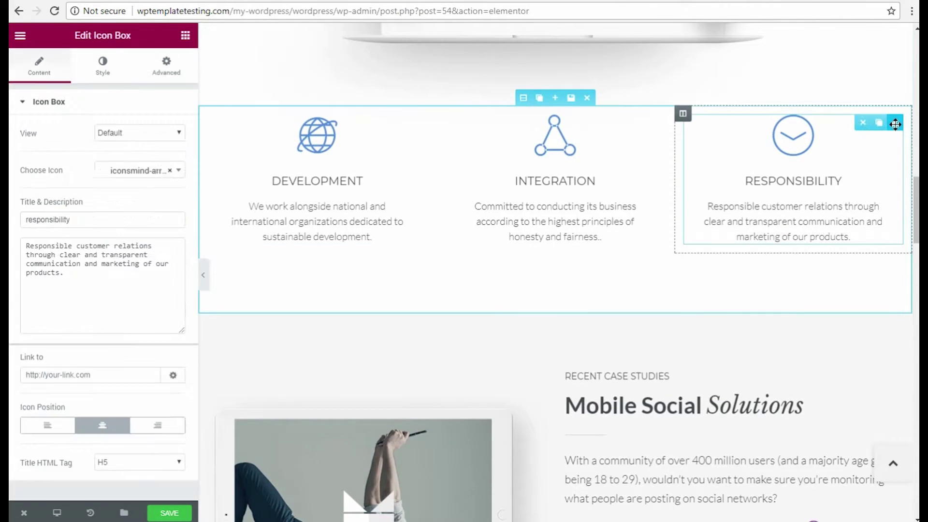
{"action": "left_click", "coordinate": [174, 171]}
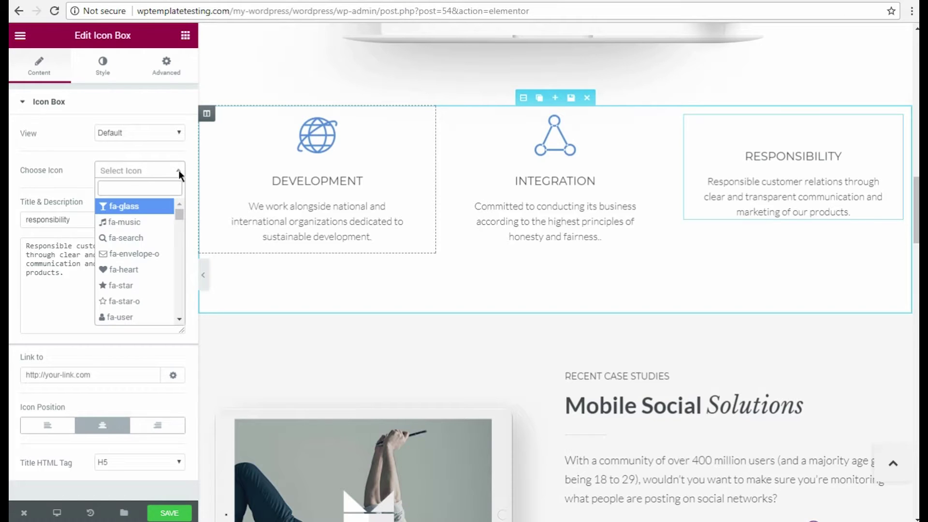
{"action": "scroll", "coordinate": [164, 247], "scroll_direction": "down", "scroll_amount": 6}
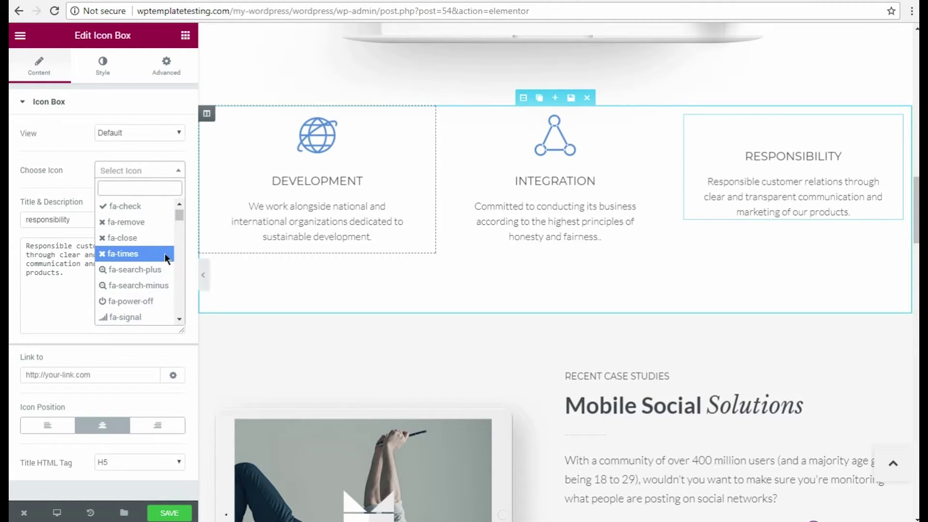
{"action": "scroll", "coordinate": [164, 254], "scroll_direction": "down", "scroll_amount": 3}
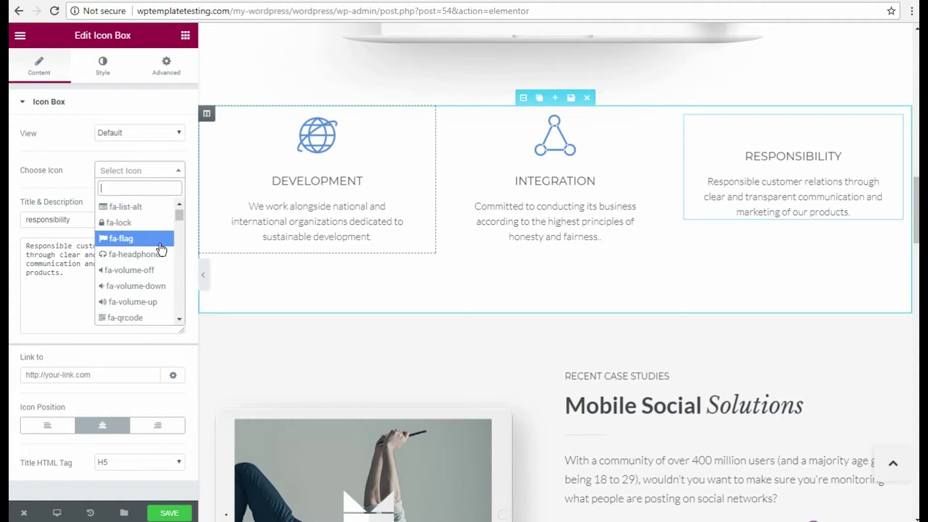
{"action": "left_click", "coordinate": [160, 239]}
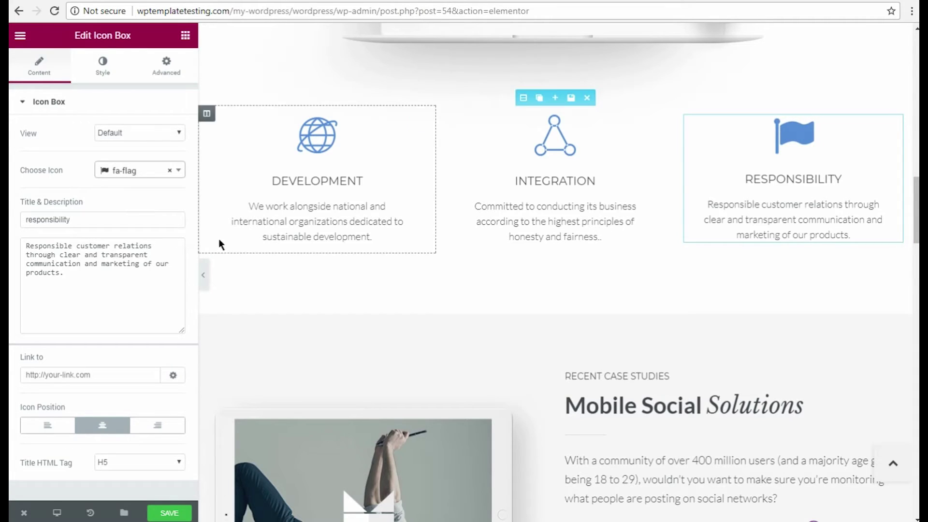
{"action": "scroll", "coordinate": [257, 340], "scroll_direction": "down", "scroll_amount": 20}
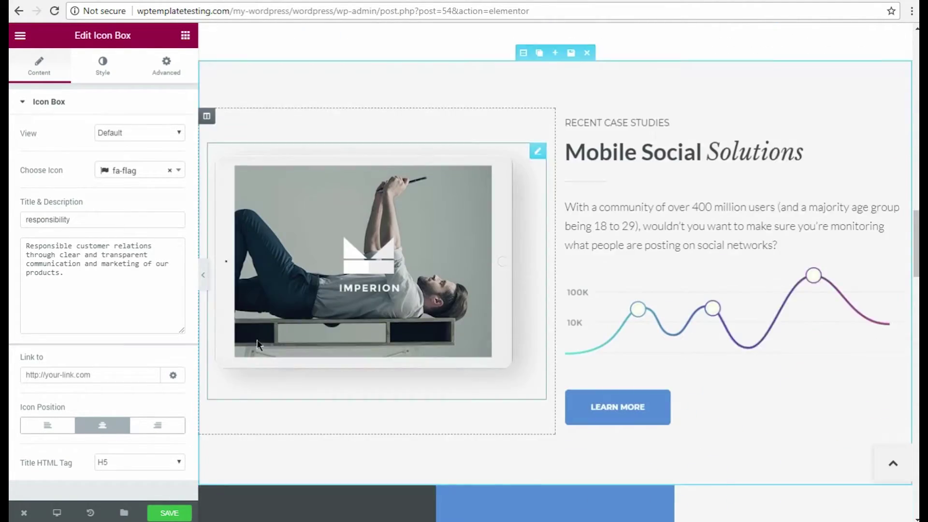
Add a single-column section at the bottom of the page, above the footer.
{"action": "scroll", "coordinate": [258, 340], "scroll_direction": "down", "scroll_amount": 7}
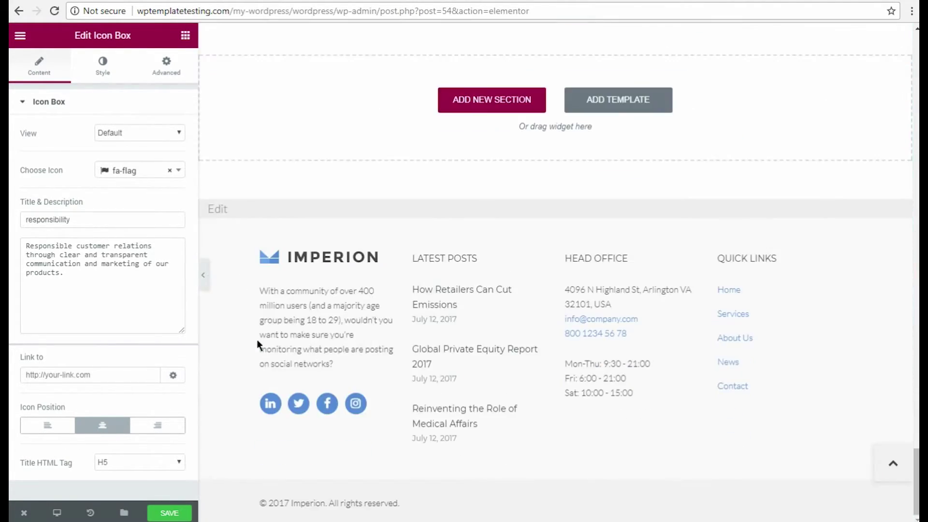
{"action": "left_click", "coordinate": [472, 104]}
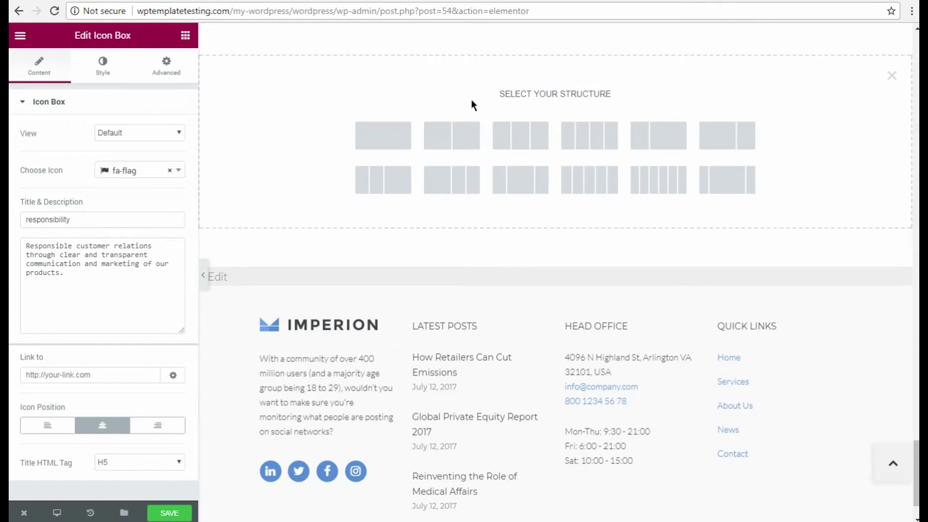
{"action": "left_click", "coordinate": [385, 131]}
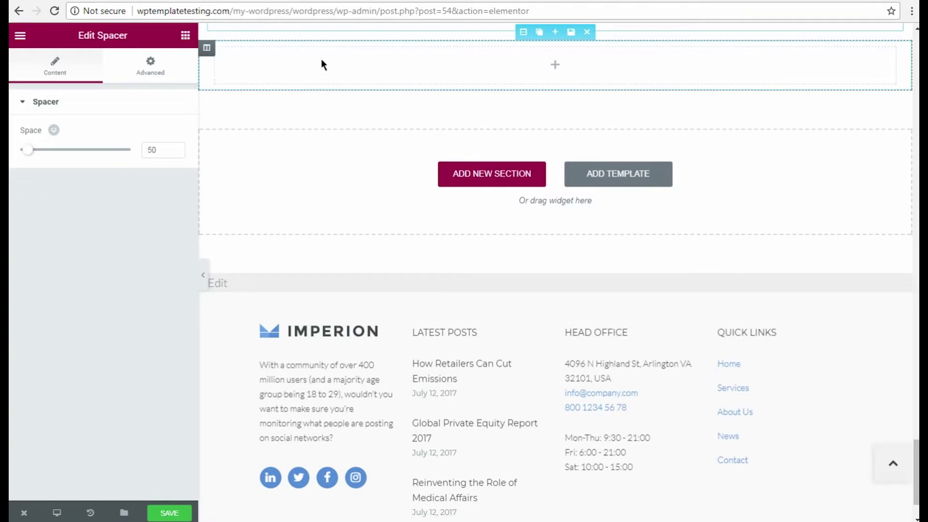
{"action": "left_click", "coordinate": [187, 38]}
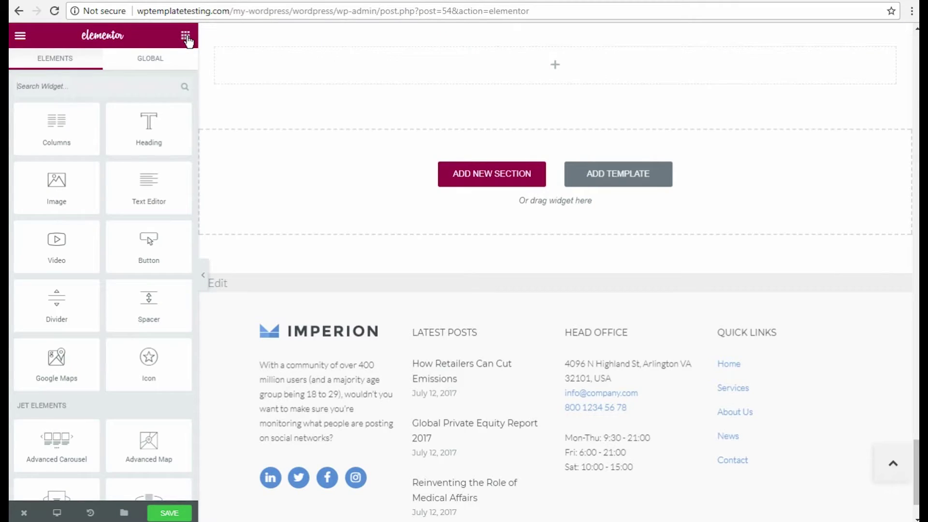
Drop an Animated Text widget into the new section with before-text 'If You want to'.
{"action": "scroll", "coordinate": [159, 212], "scroll_direction": "down", "scroll_amount": 3}
{"action": "scroll", "coordinate": [157, 228], "scroll_direction": "down", "scroll_amount": 1}
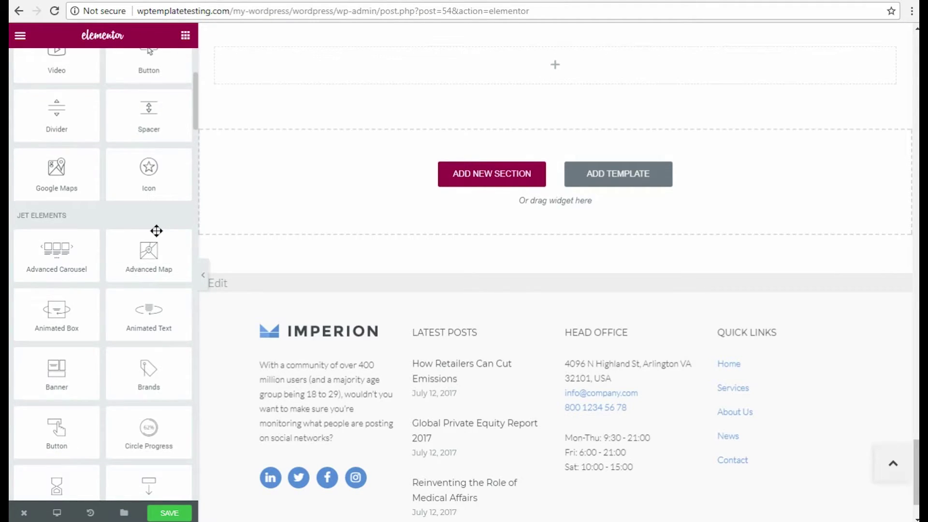
{"action": "left_click_drag", "start_coordinate": [149, 325], "coordinate": [548, 71]}
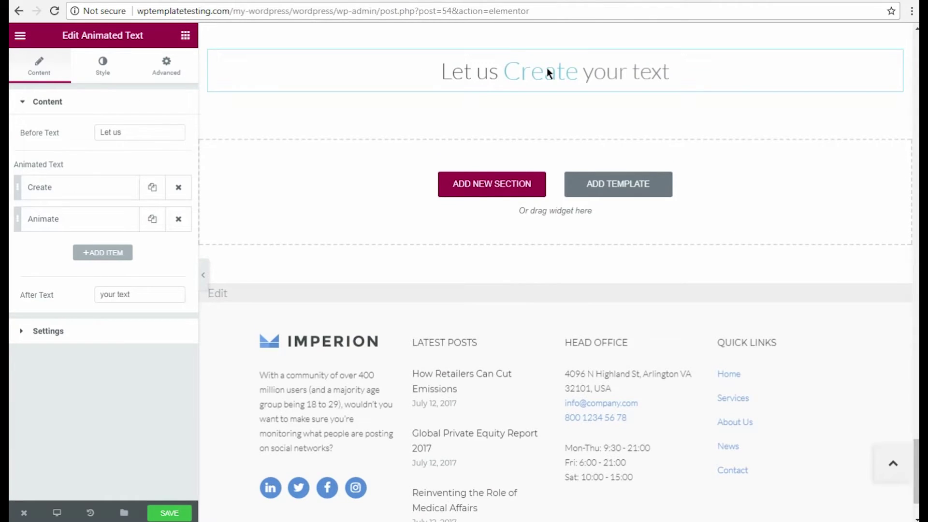
{"action": "left_click_drag", "start_coordinate": [144, 132], "coordinate": [103, 132]}
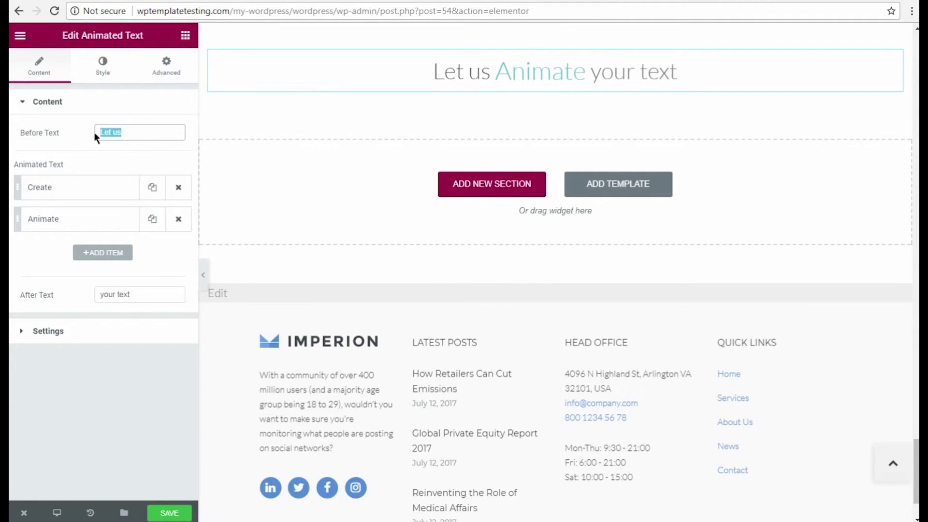
{"action": "type", "text": "If You want to"}
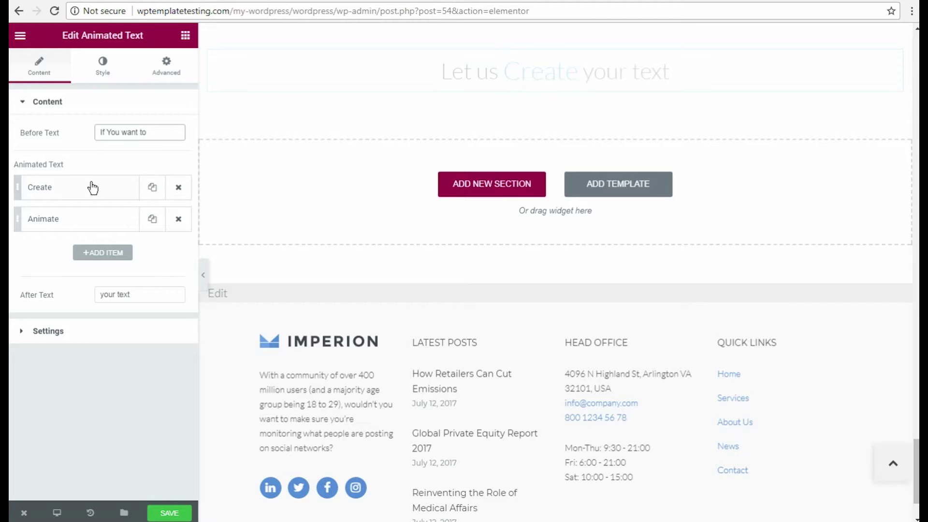
Change the rotating words to Support and Join, and set after-text 'us just tell so!'.
{"action": "left_click", "coordinate": [93, 187]}
{"action": "left_click_drag", "start_coordinate": [145, 218], "coordinate": [97, 218]}
{"action": "type", "text": "Support"}
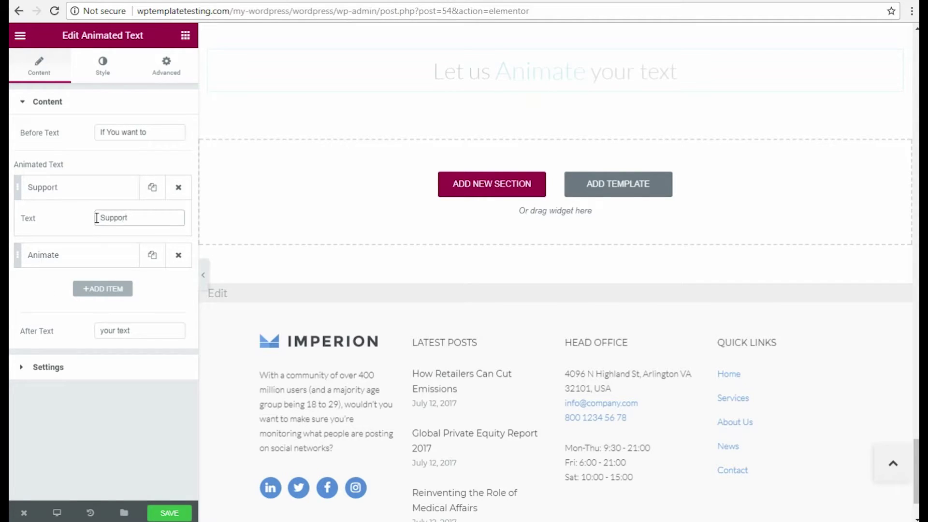
{"action": "left_click", "coordinate": [92, 253]}
{"action": "left_click_drag", "start_coordinate": [140, 250], "coordinate": [97, 249]}
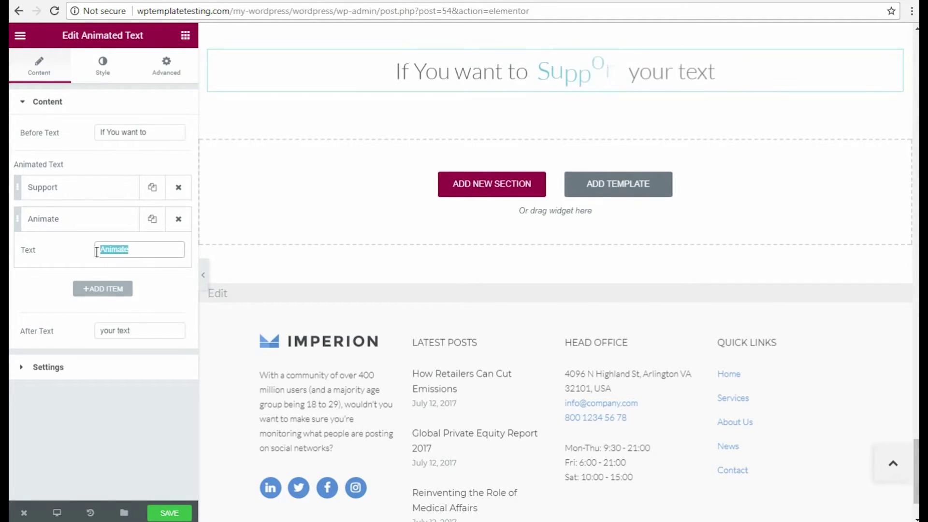
{"action": "type", "text": "Join"}
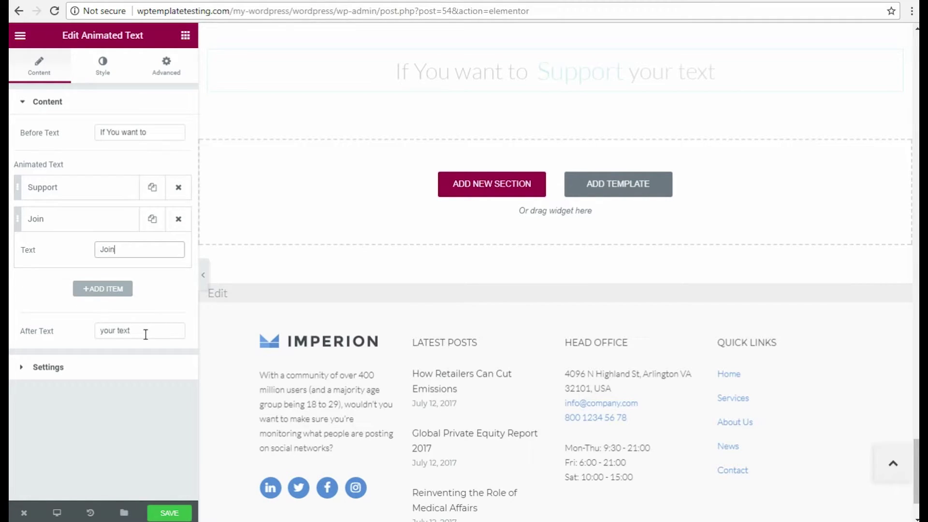
{"action": "left_click_drag", "start_coordinate": [145, 331], "coordinate": [97, 333]}
{"action": "type", "text": "us just te"}
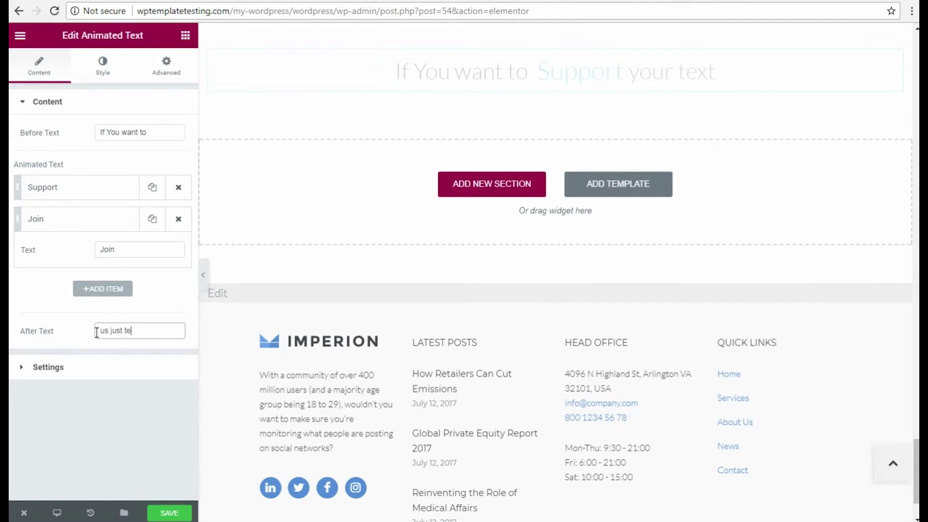
{"action": "type", "text": "ll so!"}
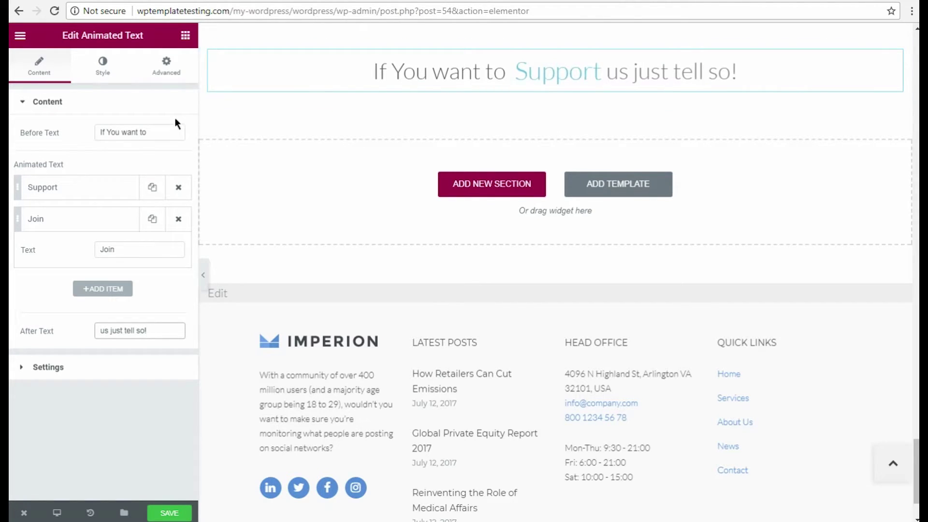
Colour the headline's before-text and after-text magenta #d12b8c.
{"action": "left_click", "coordinate": [112, 75]}
{"action": "left_click", "coordinate": [169, 132]}
{"action": "key", "text": "ctrl+v"}
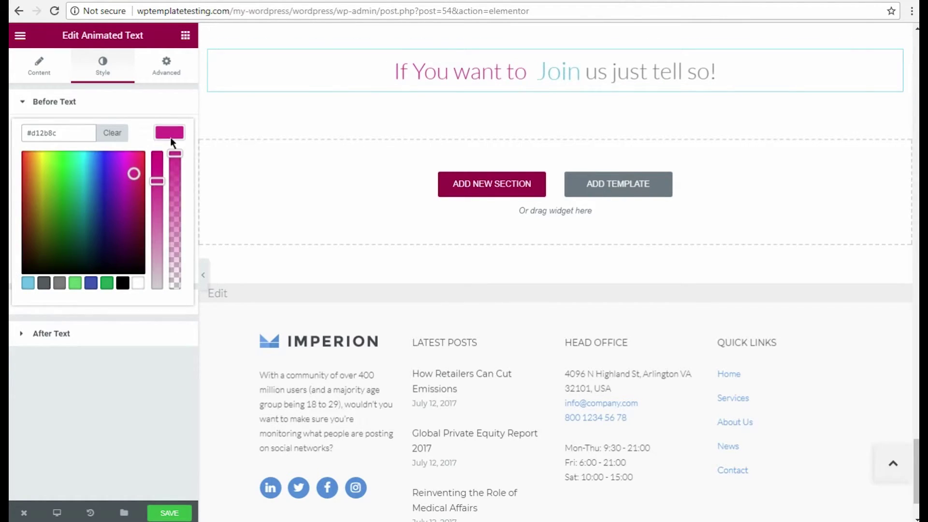
{"action": "left_click", "coordinate": [172, 137]}
{"action": "left_click", "coordinate": [53, 333]}
{"action": "left_click", "coordinate": [169, 196]}
{"action": "key", "text": "ctrl+v"}
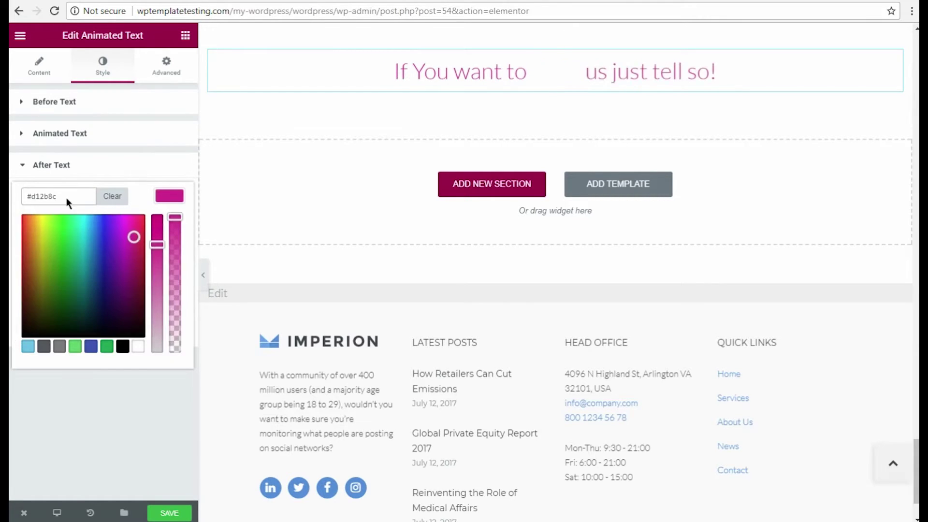
{"action": "left_click", "coordinate": [75, 145]}
Colour the headline's rotating words blue #4054b2.
{"action": "left_click", "coordinate": [77, 132]}
{"action": "left_click", "coordinate": [169, 164]}
{"action": "left_click", "coordinate": [91, 315]}
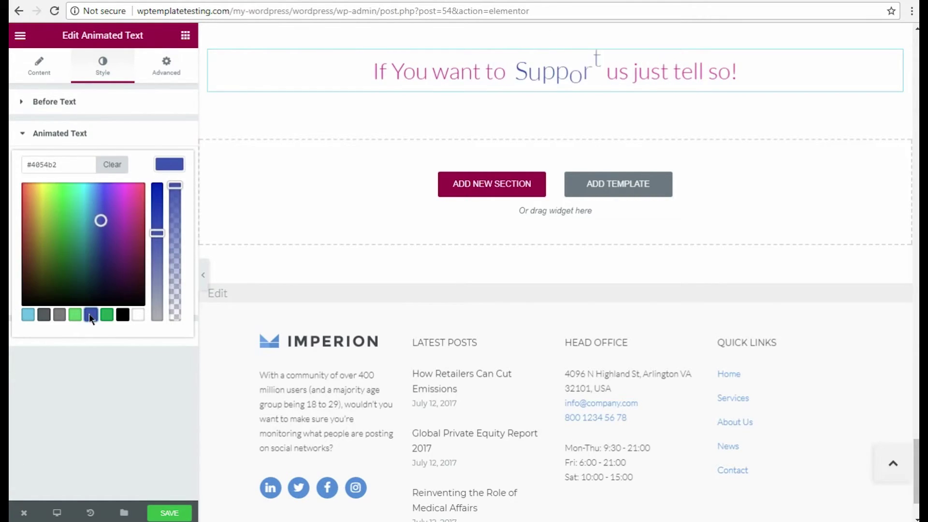
{"action": "left_click", "coordinate": [184, 181]}
{"action": "left_click", "coordinate": [185, 35]}
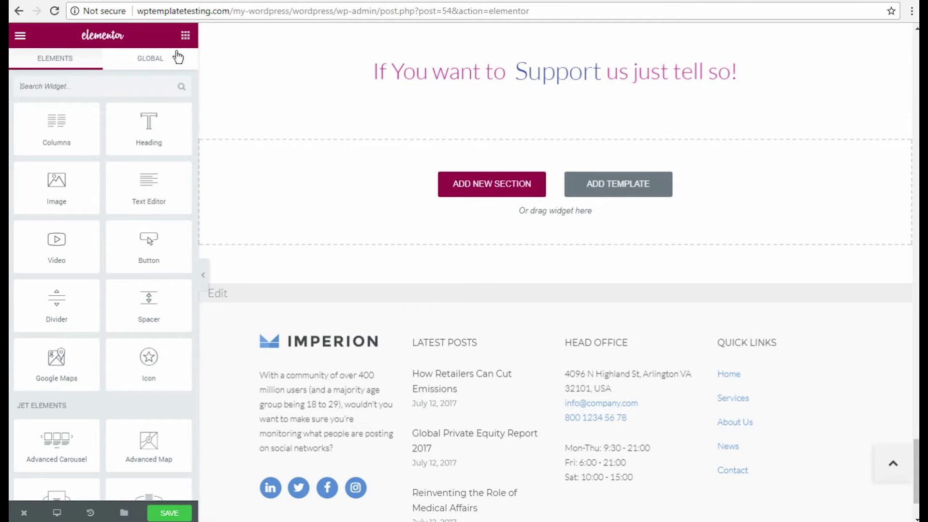
Add a Posts widget under the headline with featured images shown as Box Background.
{"action": "scroll", "coordinate": [152, 317], "scroll_direction": "down", "scroll_amount": 10}
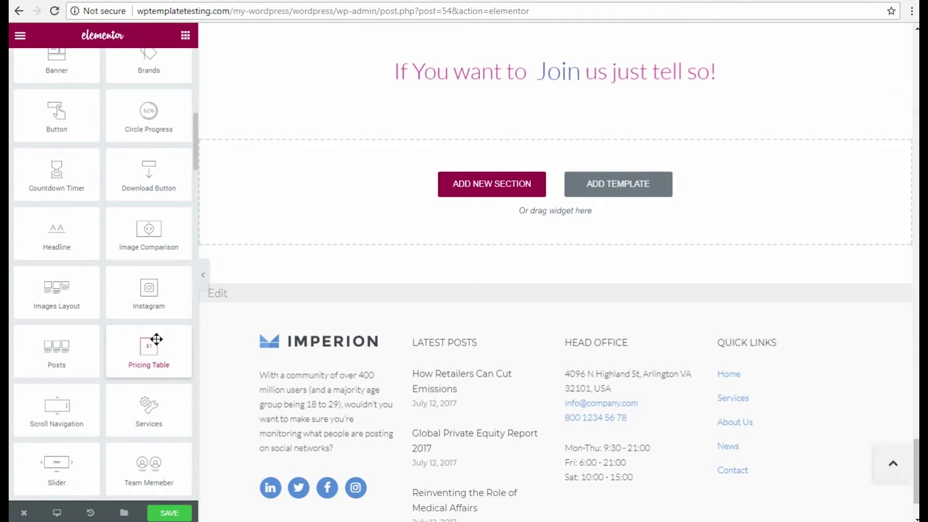
{"action": "left_click_drag", "start_coordinate": [72, 362], "coordinate": [513, 95]}
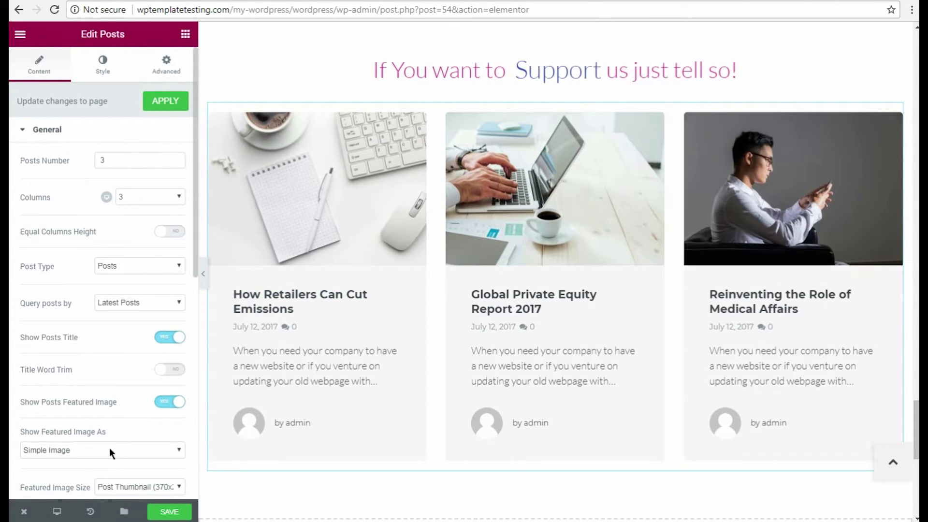
{"action": "scroll", "coordinate": [110, 447], "scroll_direction": "down", "scroll_amount": 4}
{"action": "left_click", "coordinate": [115, 259]}
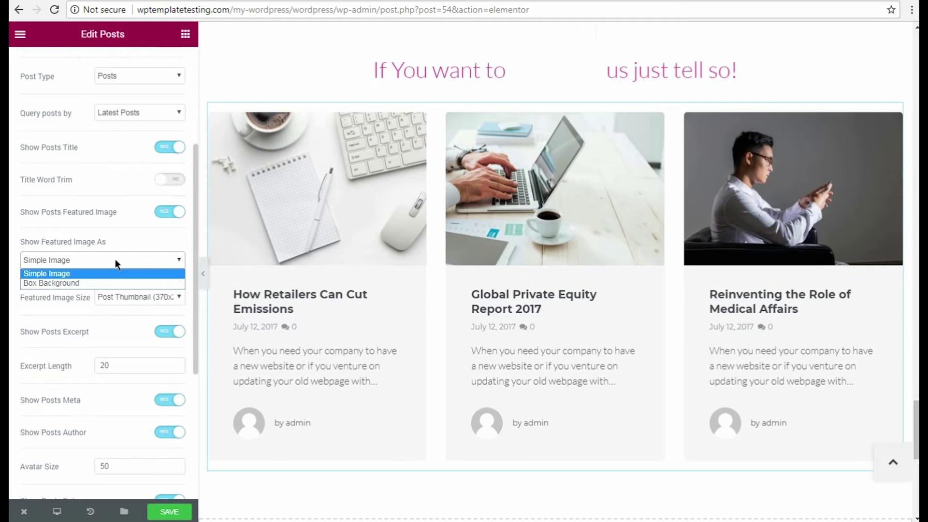
{"action": "left_click", "coordinate": [111, 282]}
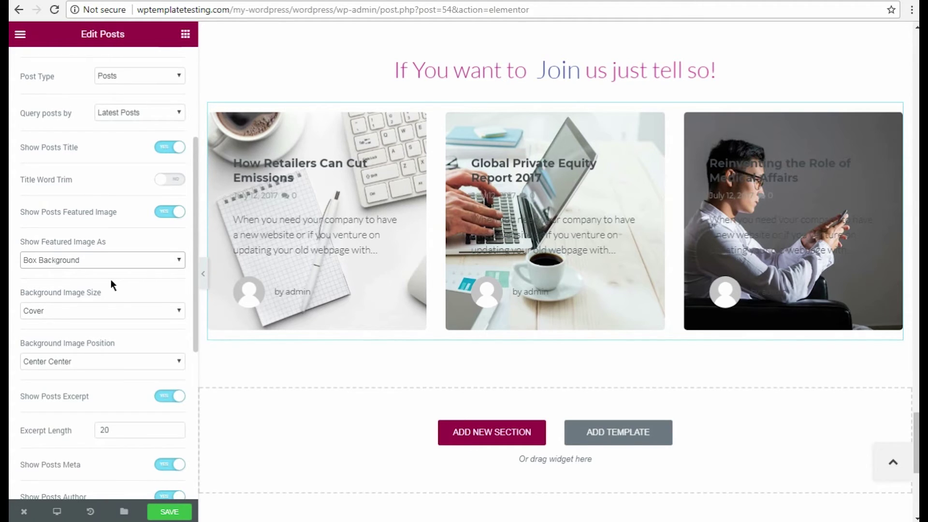
{"action": "scroll", "coordinate": [116, 314], "scroll_direction": "down", "scroll_amount": 6}
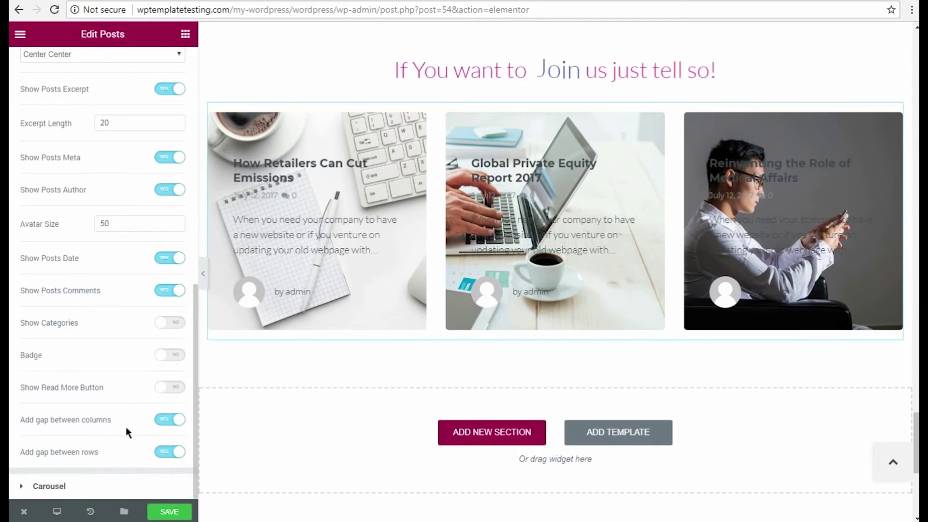
Enable the posts carousel and set Posts Number to 10.
{"action": "left_click", "coordinate": [103, 484]}
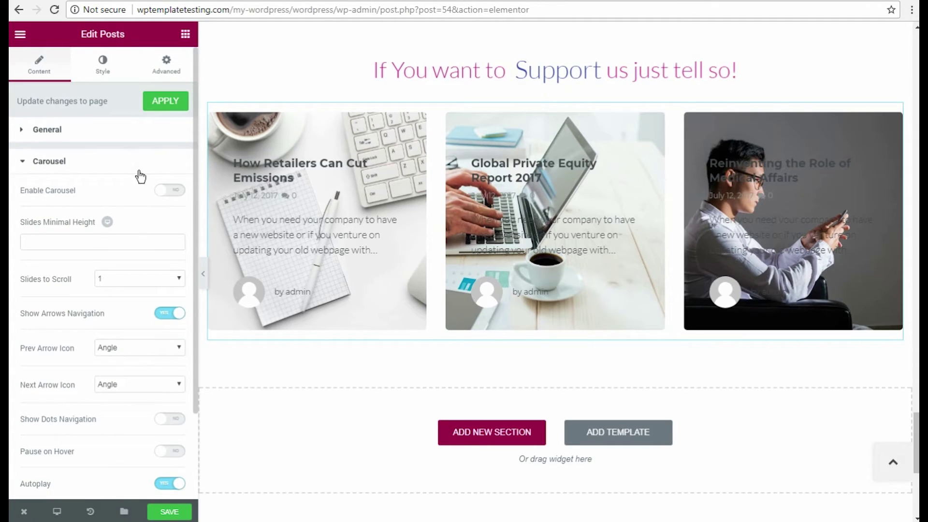
{"action": "left_click", "coordinate": [174, 191]}
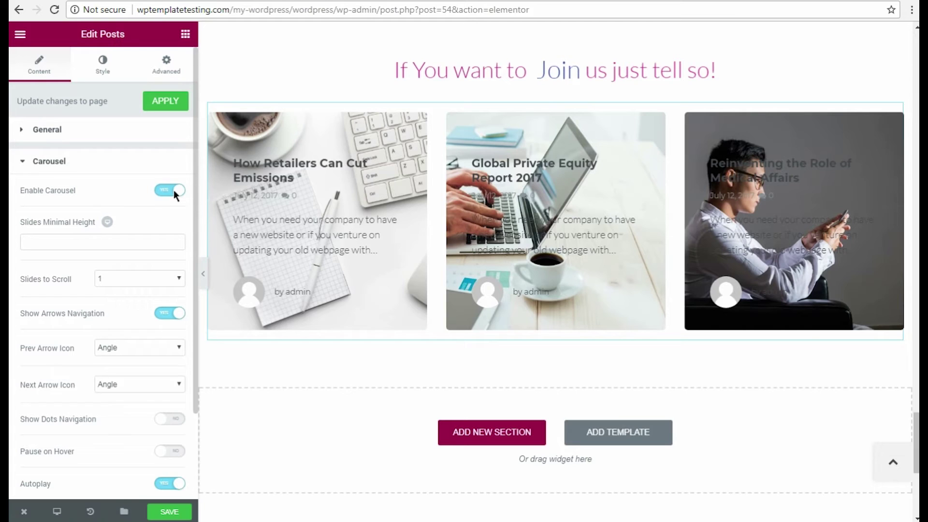
{"action": "left_click", "coordinate": [153, 139]}
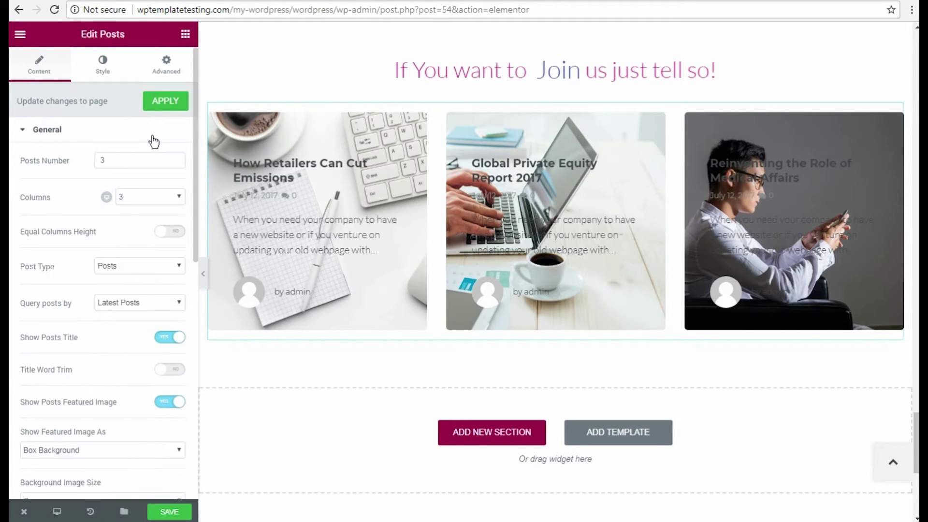
{"action": "left_click", "coordinate": [125, 162]}
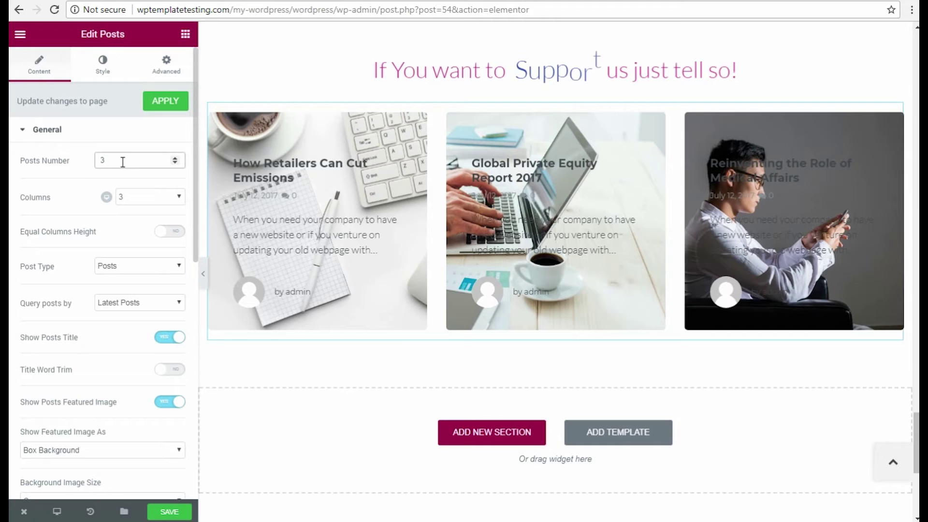
{"action": "key", "text": "BackSpace"}
Slide the carousel forward four times to test it, then save the page.
{"action": "left_click", "coordinate": [888, 227]}
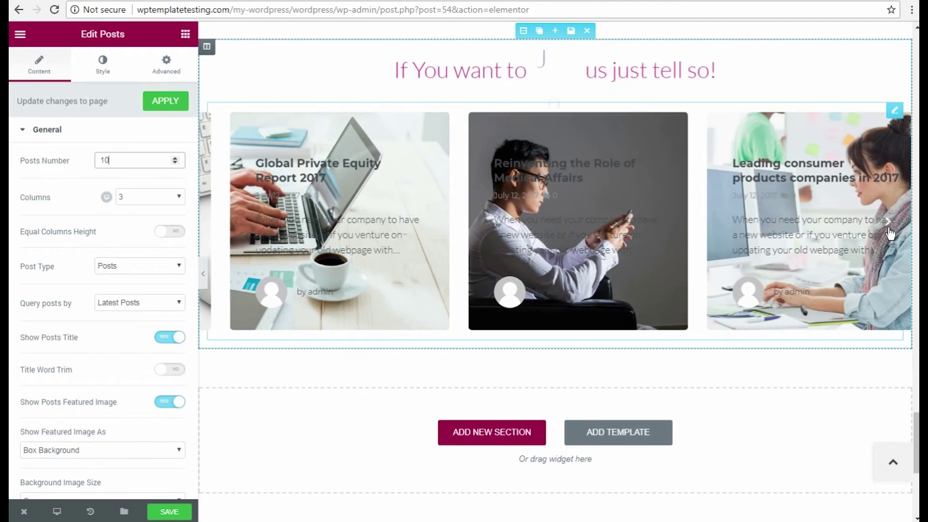
{"action": "left_click", "coordinate": [888, 227]}
{"action": "left_click", "coordinate": [888, 228]}
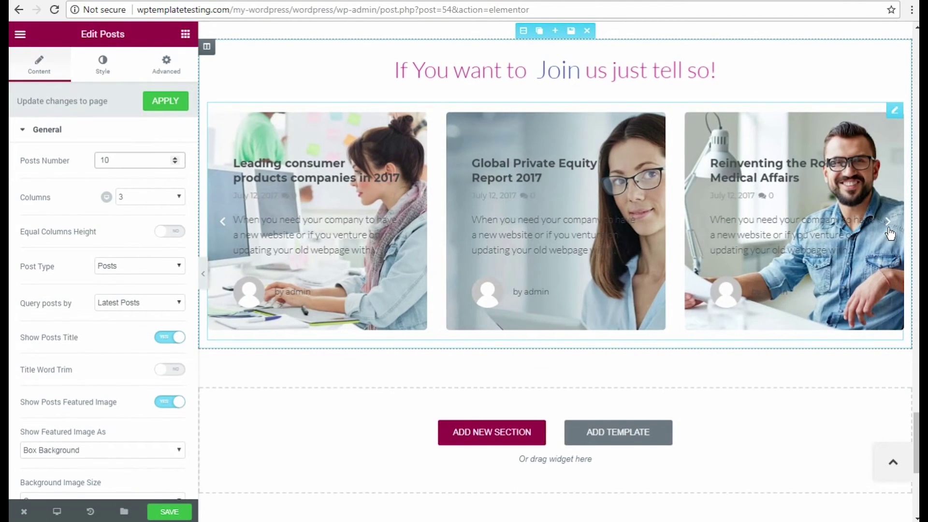
{"action": "left_click", "coordinate": [888, 228]}
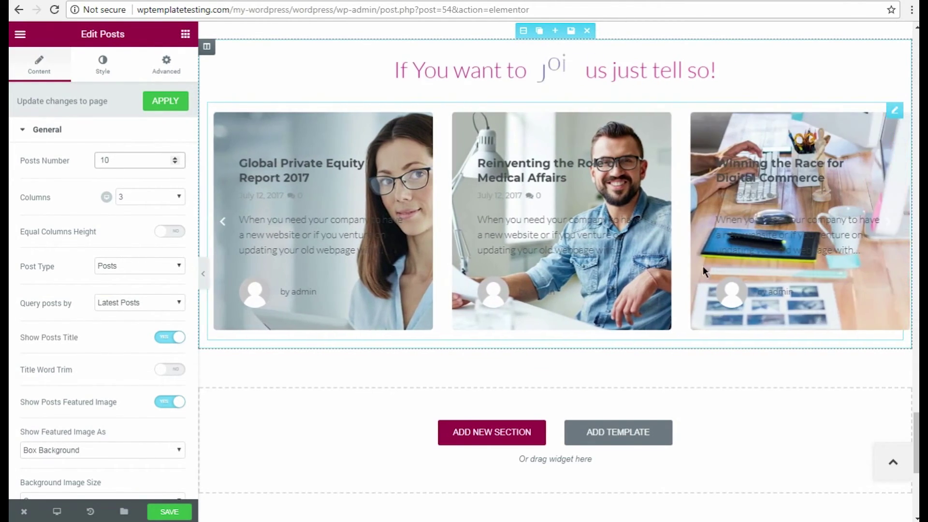
{"action": "left_click", "coordinate": [176, 511]}
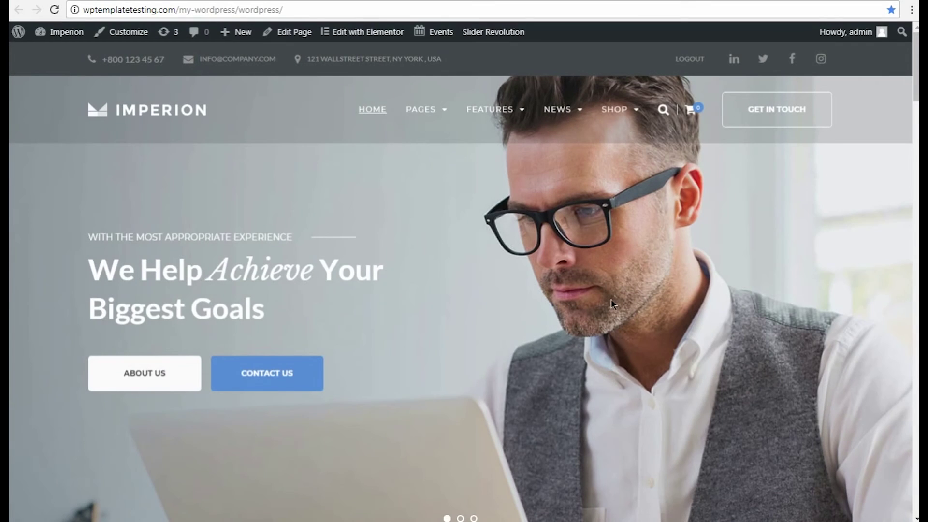
Advance the live posts carousel three times to show 'Post With Image' and 'Post With Link'.
{"action": "scroll", "coordinate": [611, 299], "scroll_direction": "down", "scroll_amount": 6}
{"action": "scroll", "coordinate": [611, 299], "scroll_direction": "down", "scroll_amount": 2}
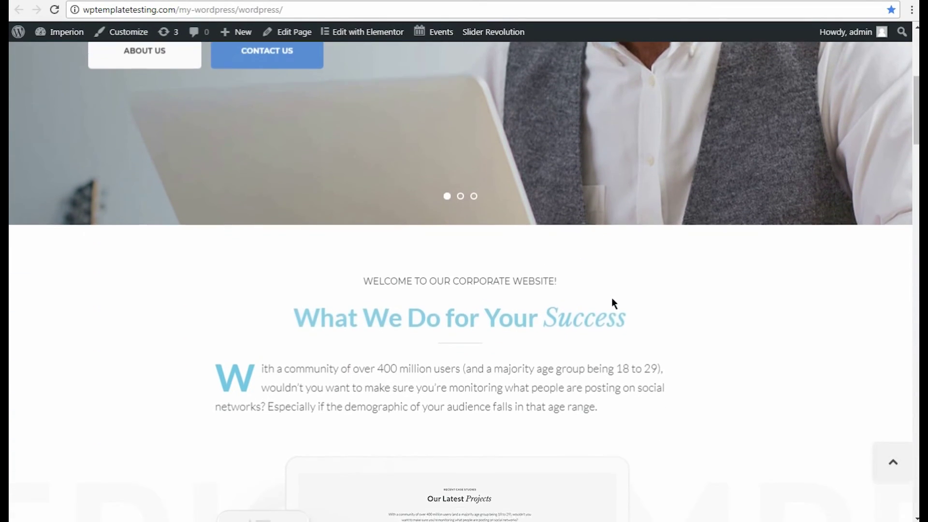
{"action": "scroll", "coordinate": [424, 283], "scroll_direction": "down", "scroll_amount": 8}
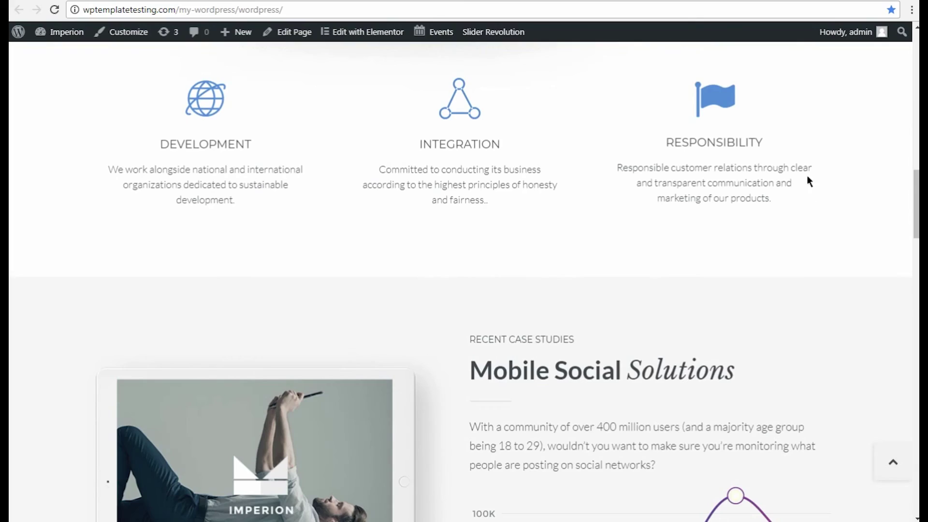
{"action": "scroll", "coordinate": [657, 239], "scroll_direction": "down", "scroll_amount": 15}
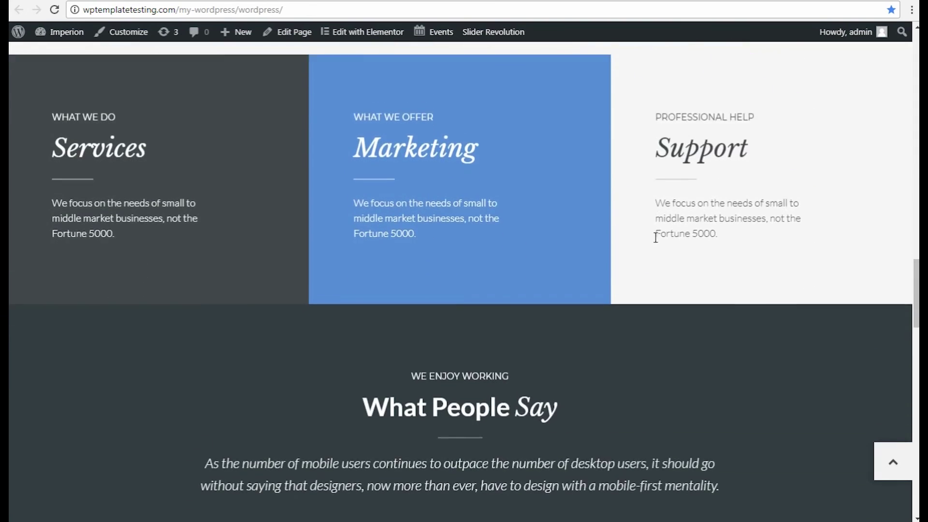
{"action": "scroll", "coordinate": [657, 241], "scroll_direction": "down", "scroll_amount": 12}
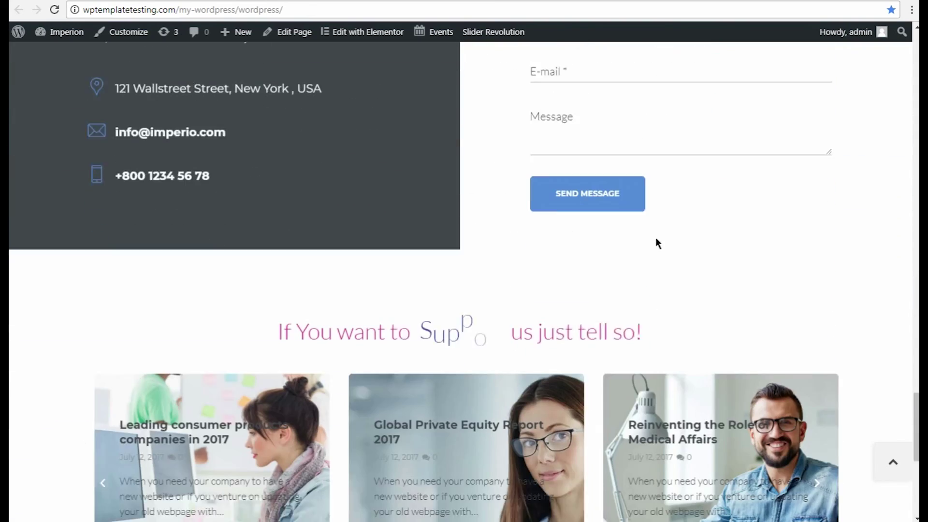
{"action": "scroll", "coordinate": [372, 233], "scroll_direction": "down", "scroll_amount": 4}
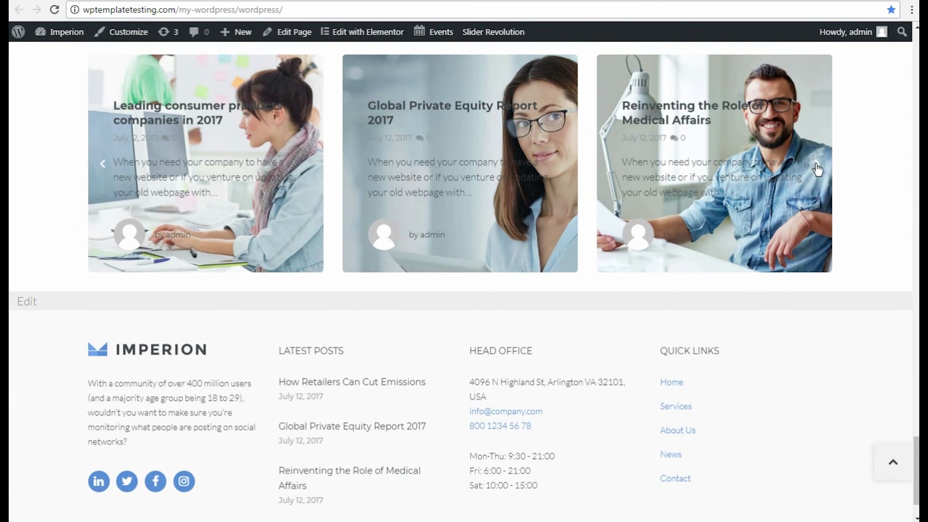
{"action": "left_click", "coordinate": [816, 167]}
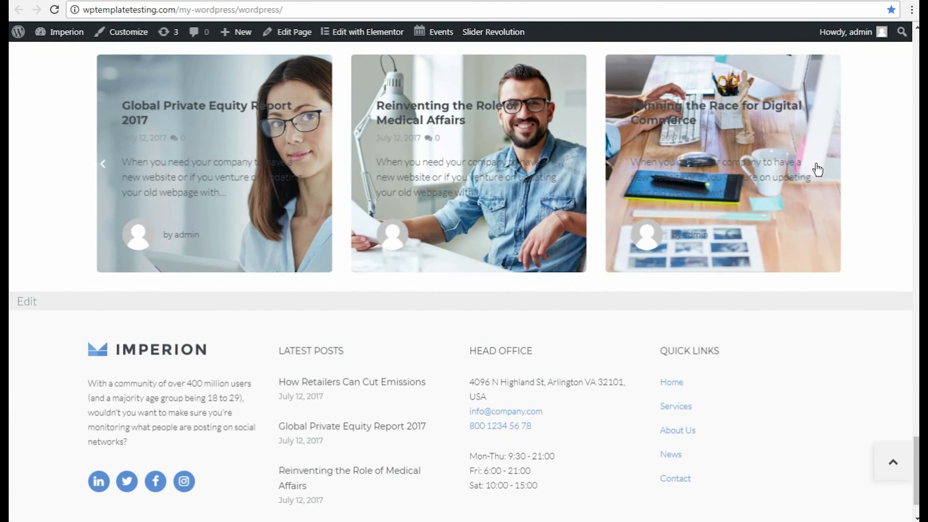
{"action": "left_click", "coordinate": [816, 167]}
{"action": "left_click", "coordinate": [817, 167]}
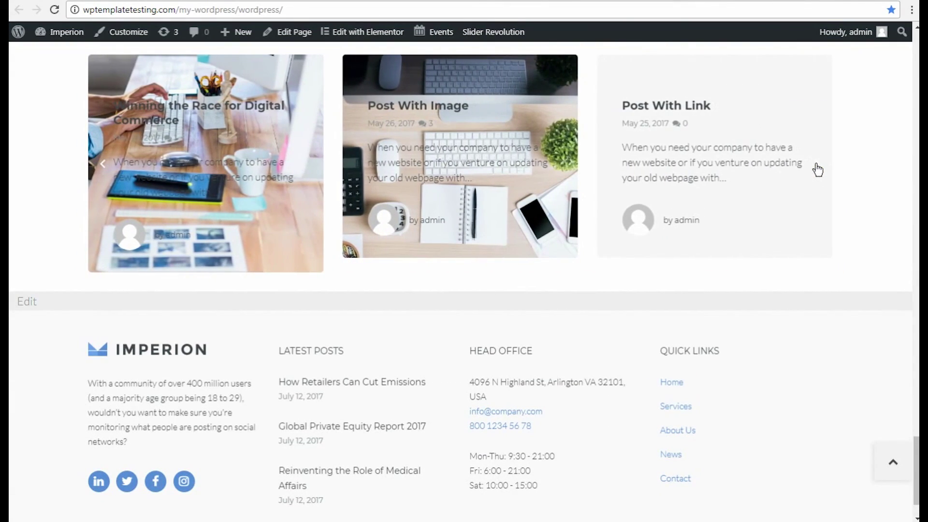